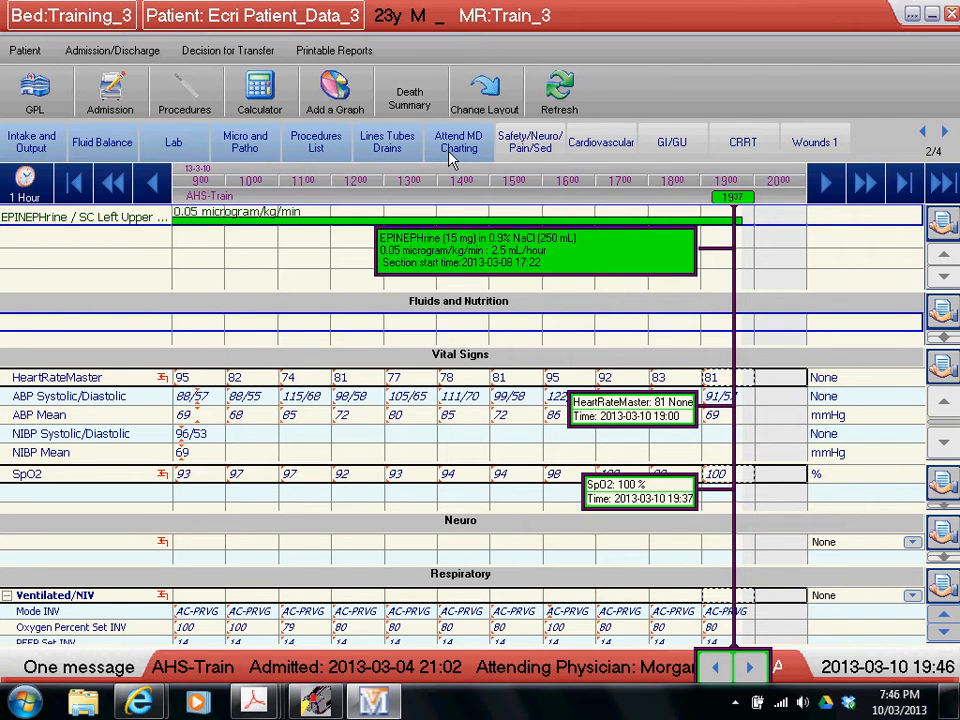
Open the Attend MD Charting view and inspect the Physician Admission Form, closing it without saving.
{"action": "left_click", "coordinate": [452, 160]}
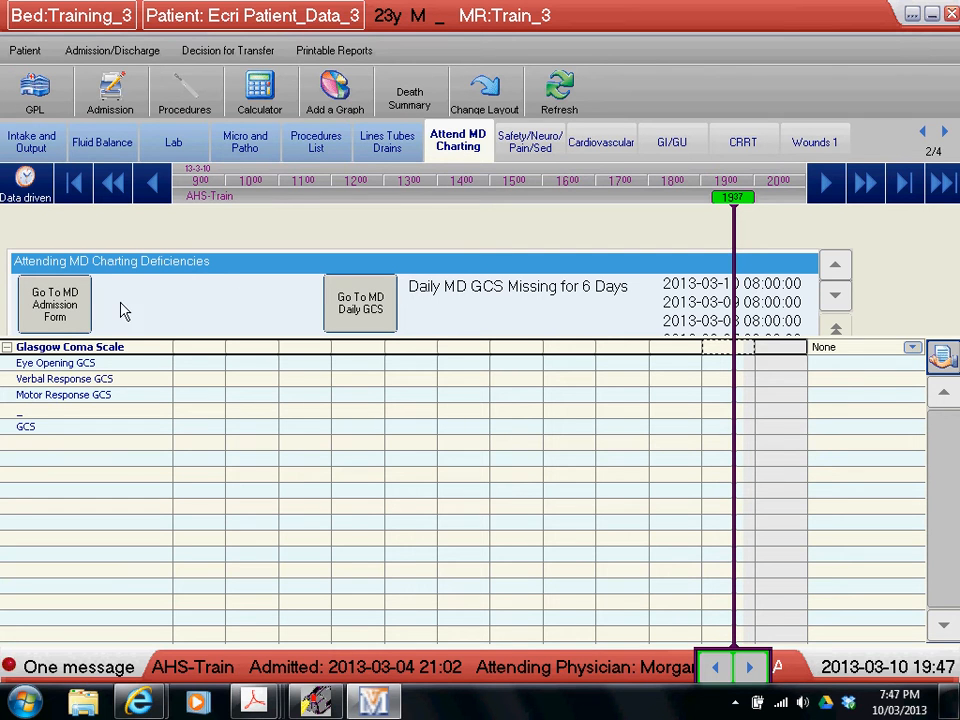
{"action": "left_click", "coordinate": [57, 314]}
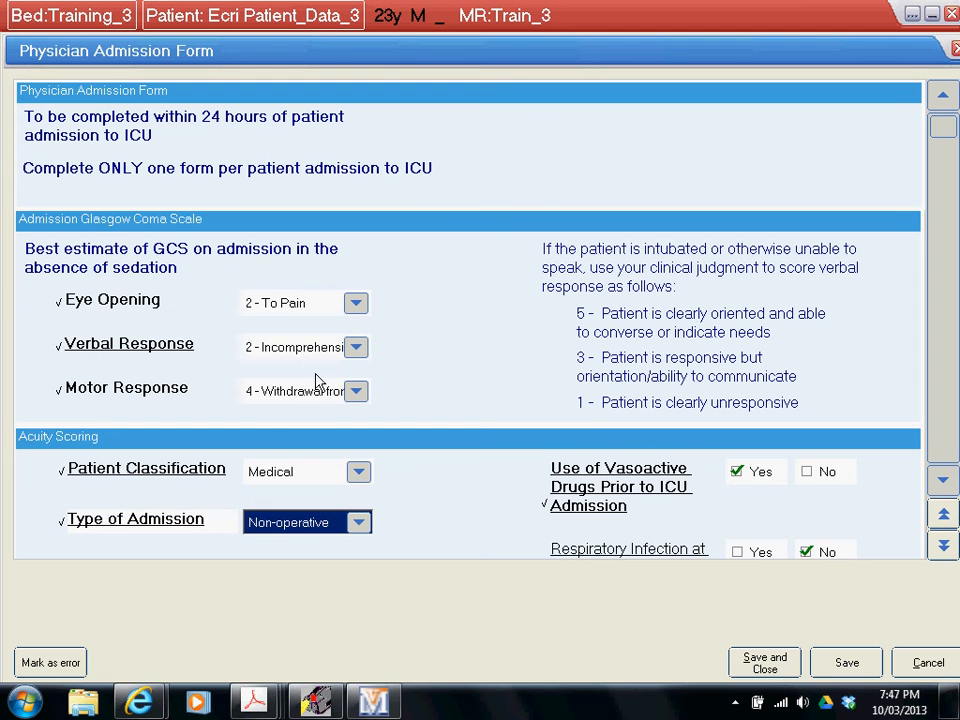
{"action": "left_click", "coordinate": [928, 666]}
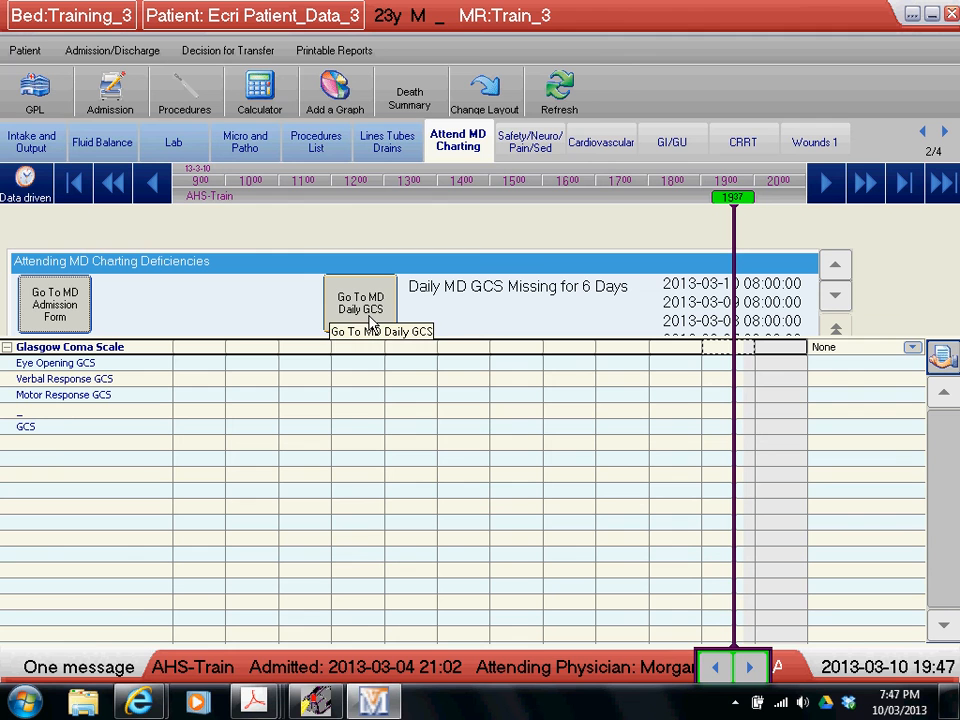
{"action": "left_click", "coordinate": [837, 298]}
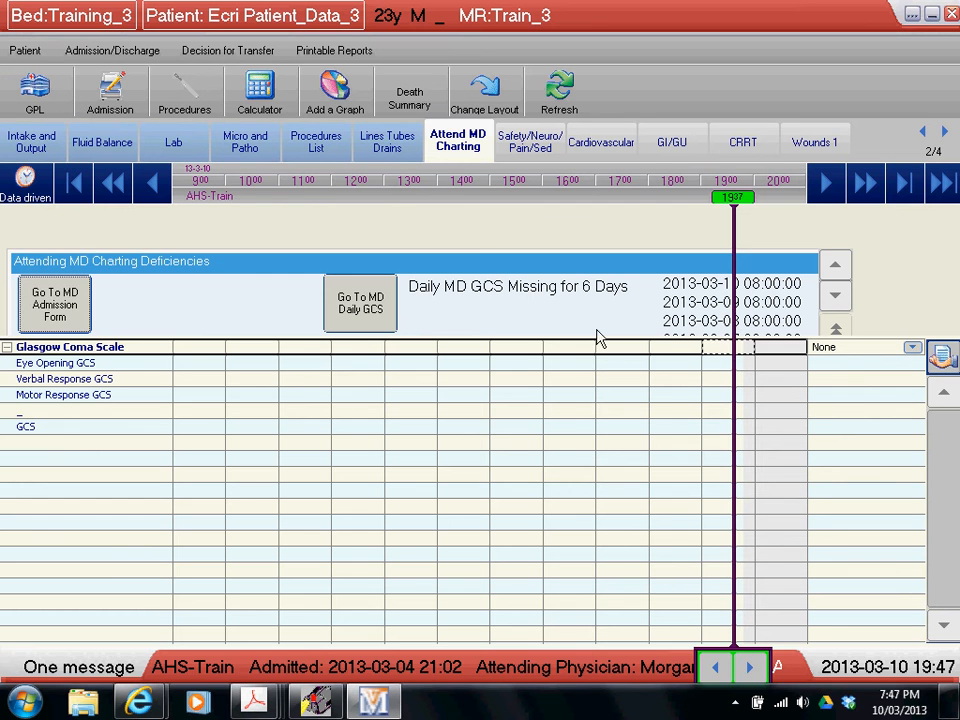
{"action": "left_click", "coordinate": [252, 426]}
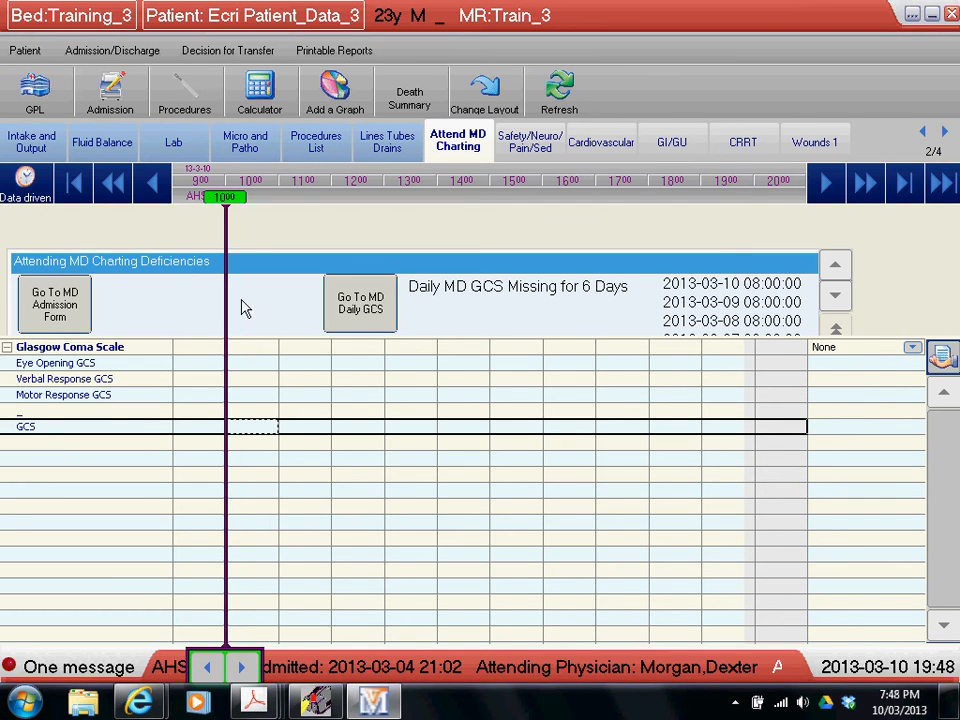
{"action": "left_click", "coordinate": [376, 307]}
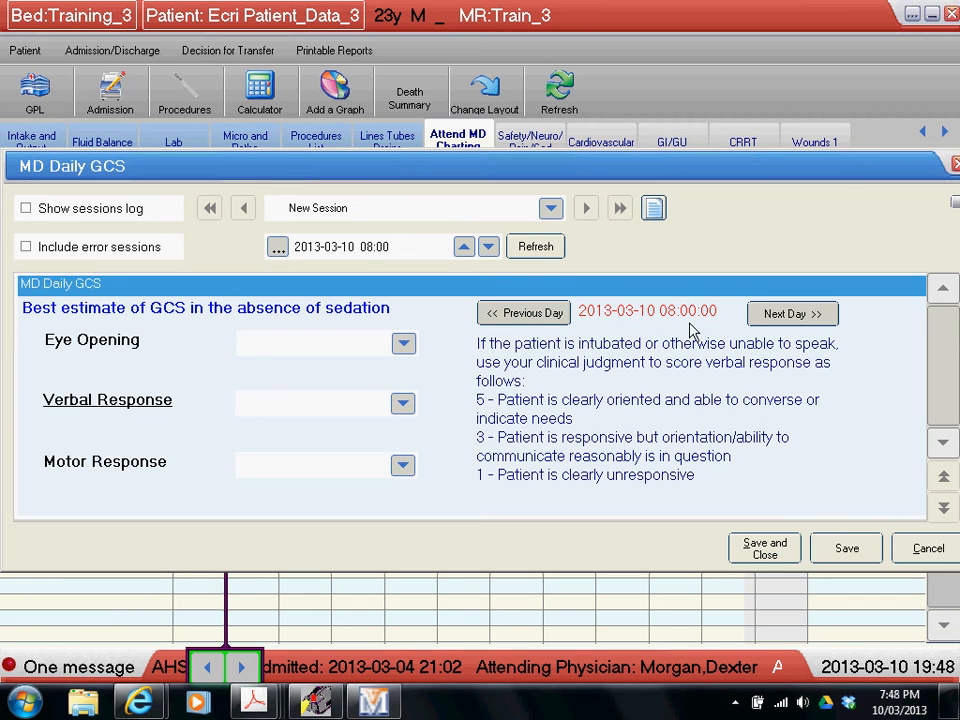
{"action": "left_click", "coordinate": [546, 314]}
{"action": "left_click", "coordinate": [546, 318]}
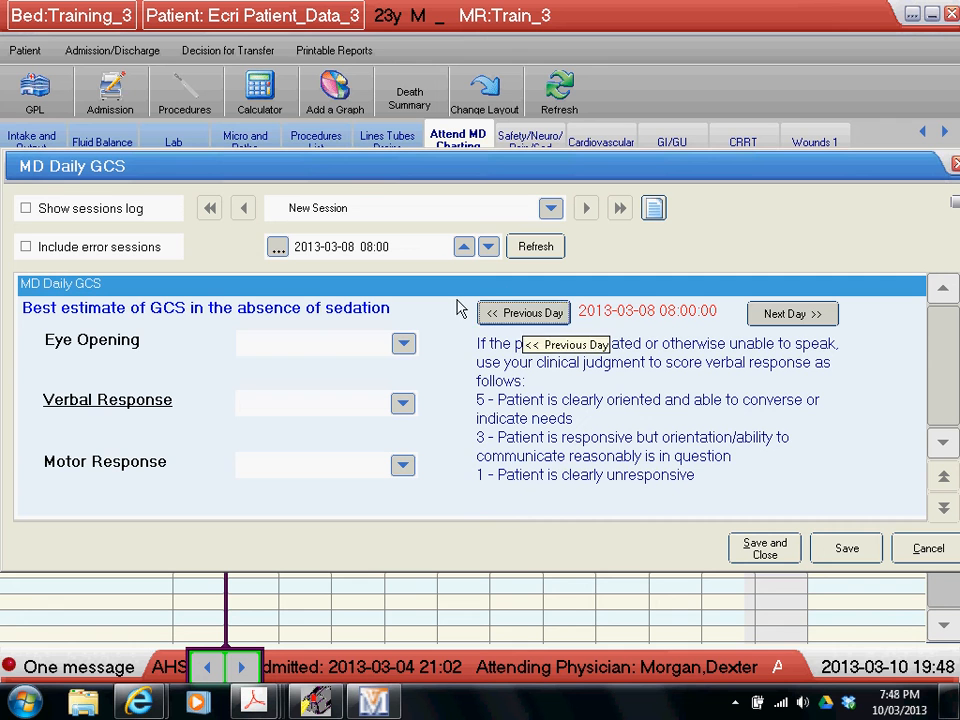
Record the 2013-03-08 GCS as eye opening 2 - To Pain, verbal 4 - Confused and motor 3 - Abnormal Flexion, and save it.
{"action": "left_click", "coordinate": [406, 345]}
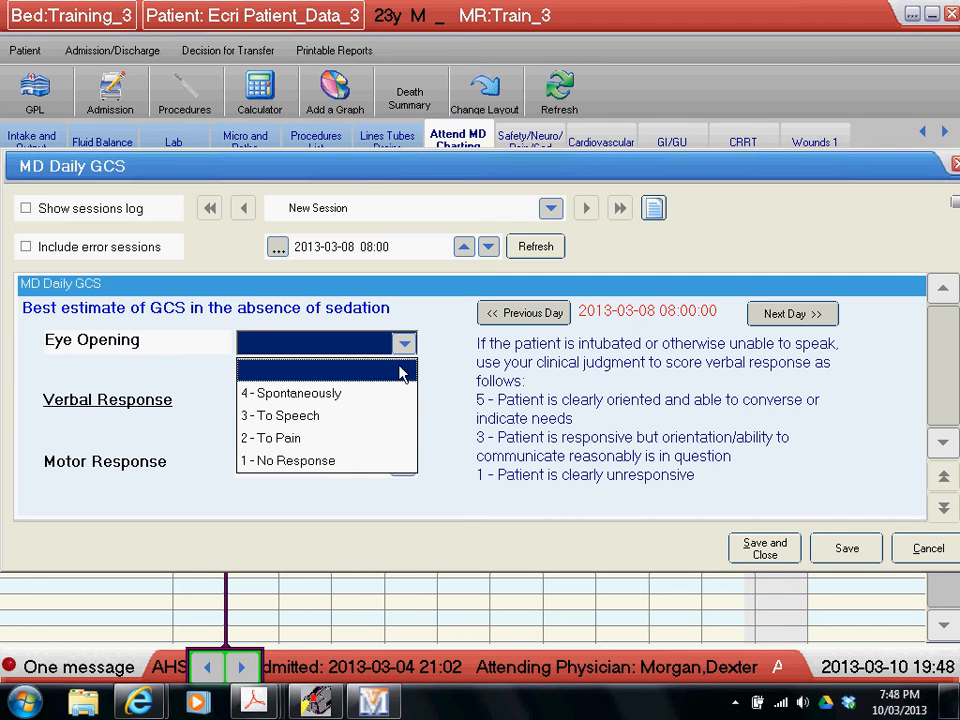
{"action": "left_click", "coordinate": [272, 438]}
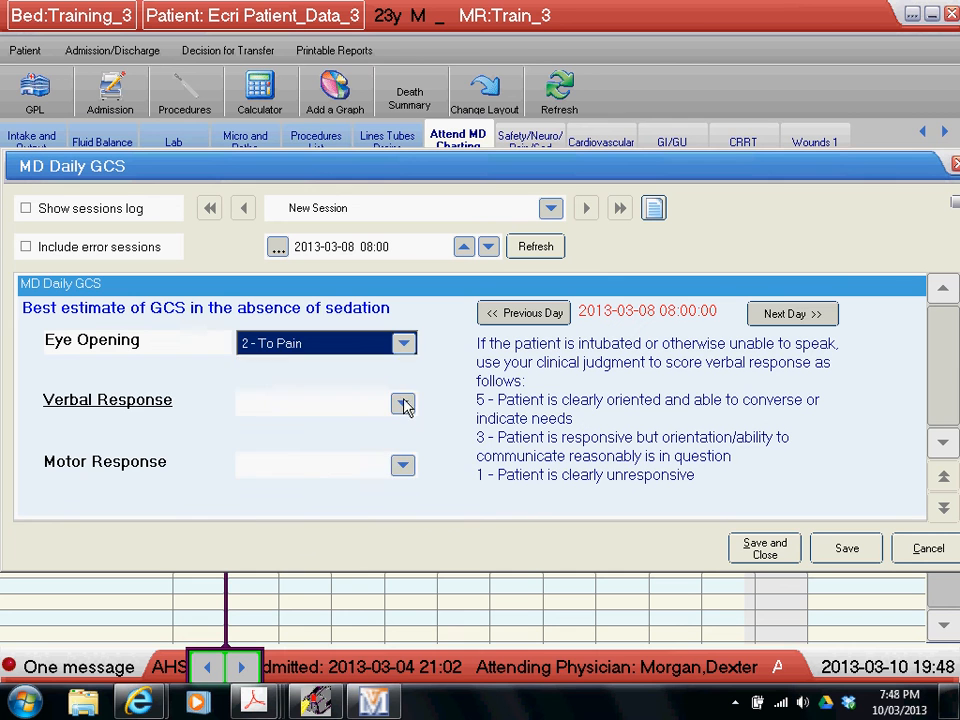
{"action": "left_click", "coordinate": [405, 403]}
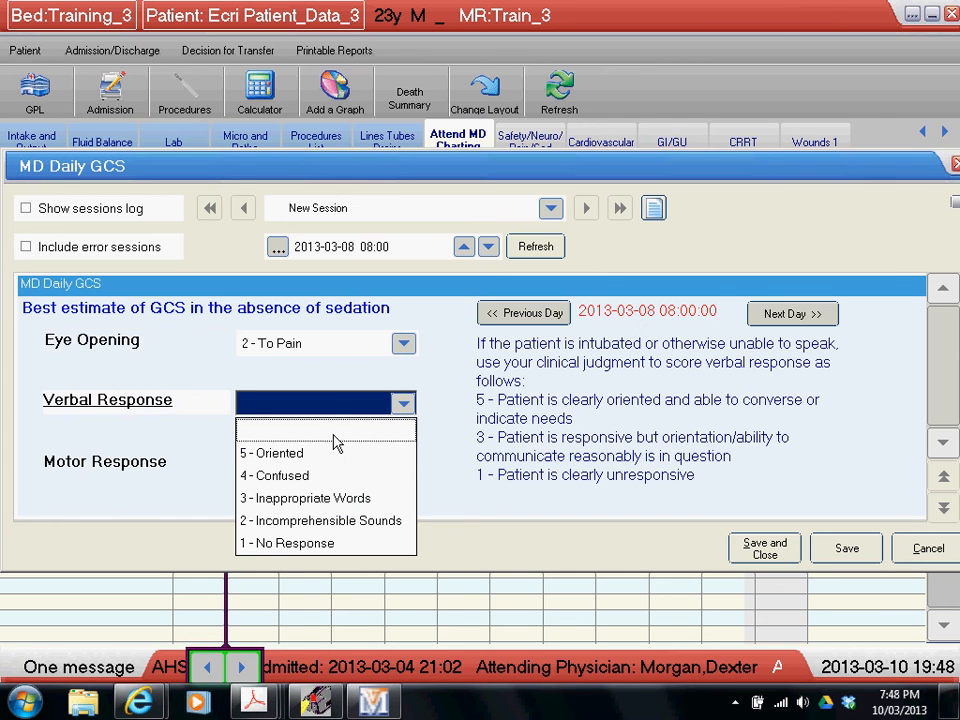
{"action": "left_click", "coordinate": [268, 477]}
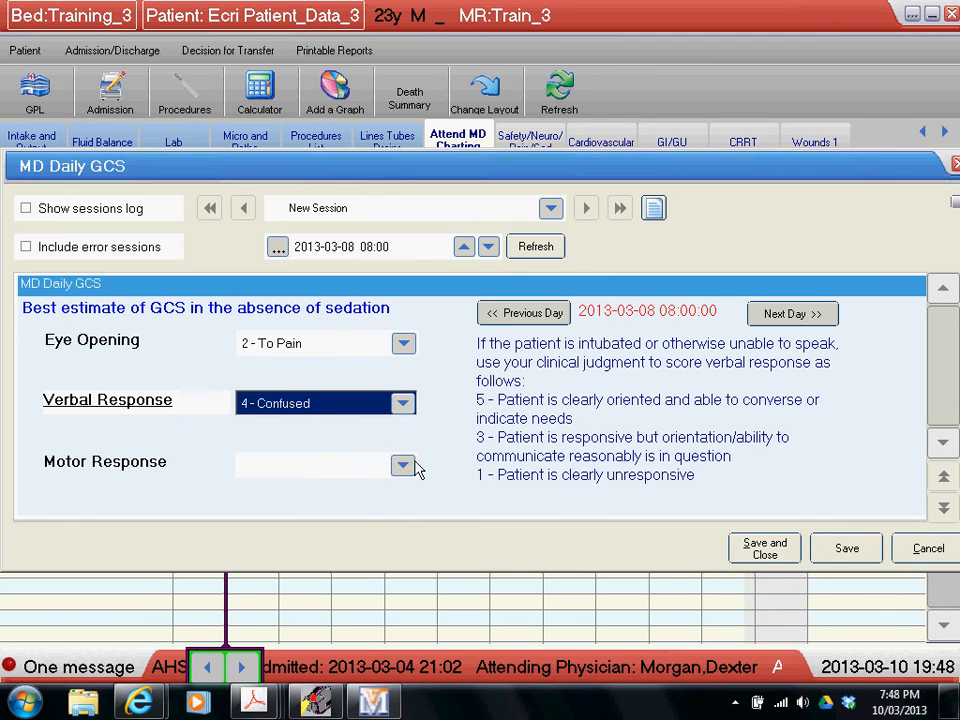
{"action": "left_click", "coordinate": [405, 467]}
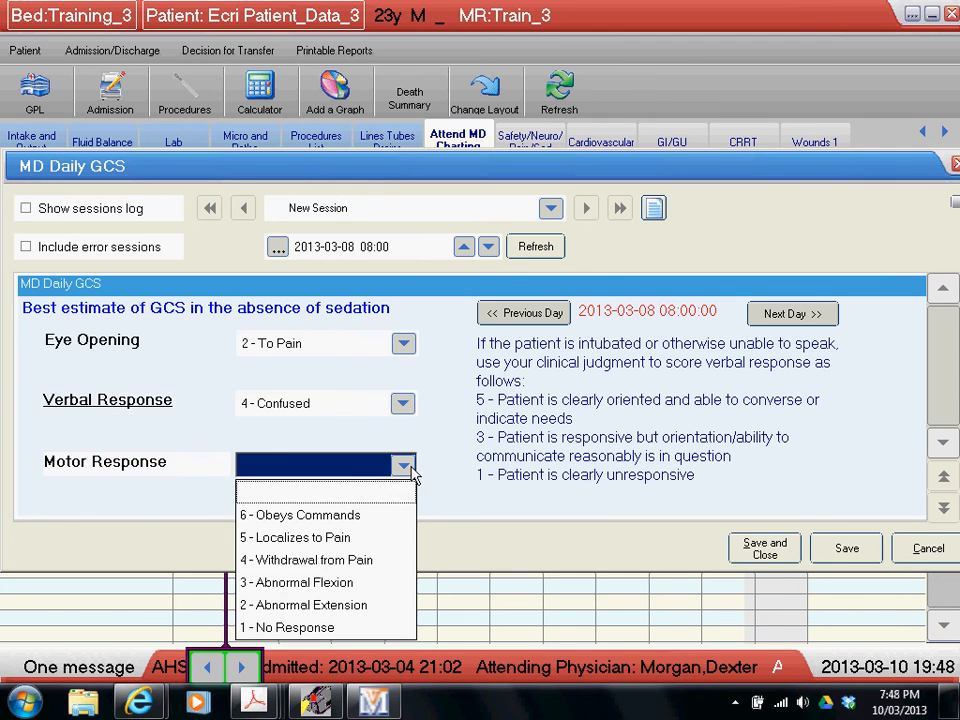
{"action": "left_click", "coordinate": [285, 583]}
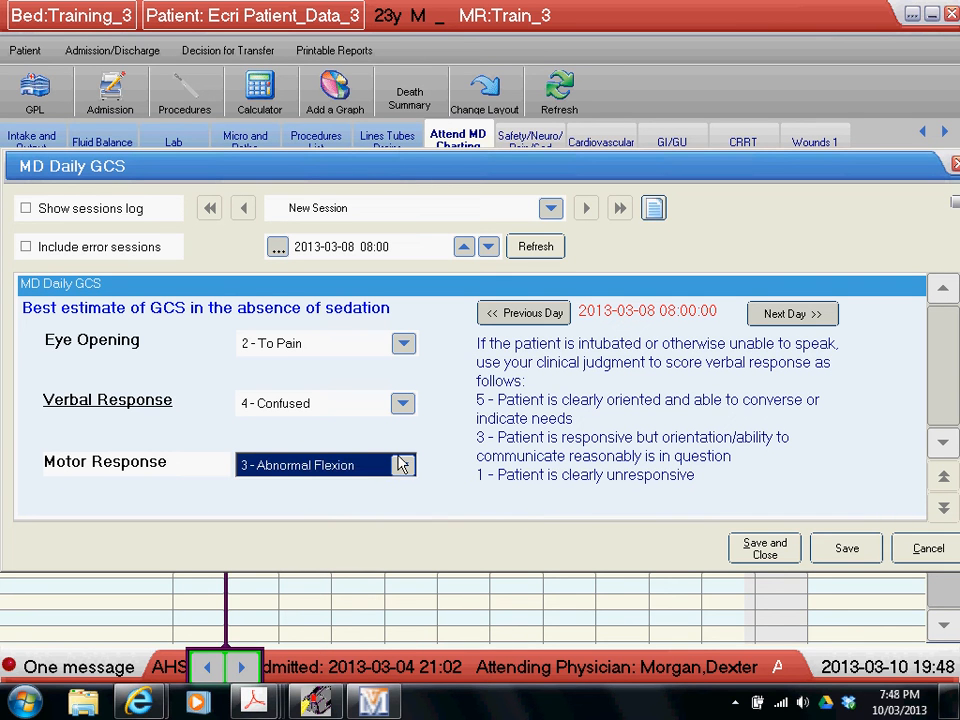
{"action": "left_click", "coordinate": [840, 551]}
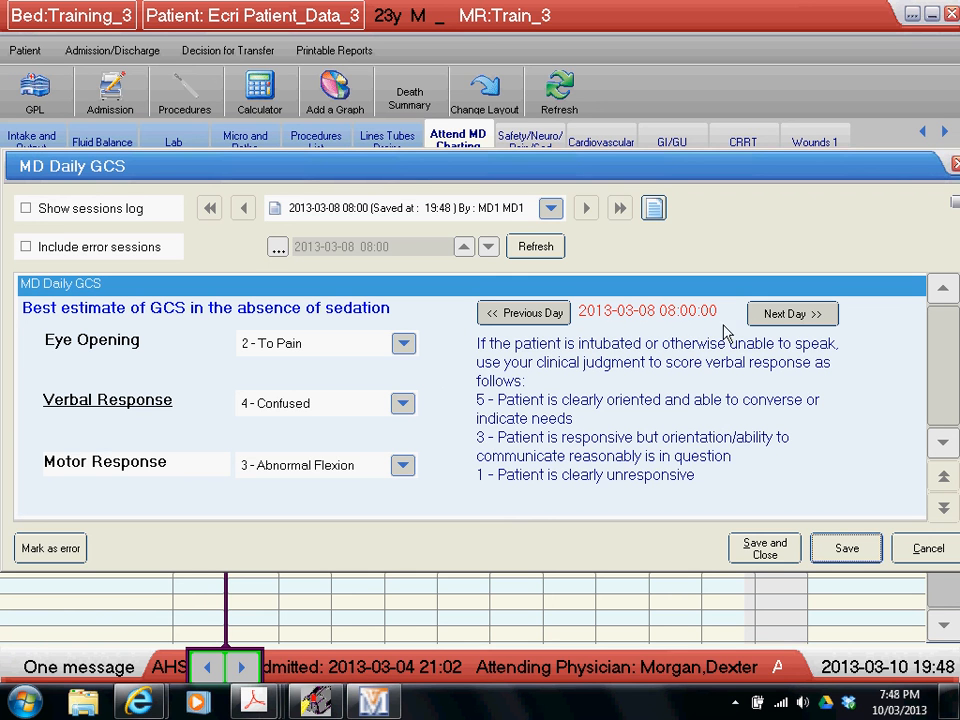
For 2013-03-09, record and save eye opening 4 - Spontaneously, verbal 5 - Oriented and motor 6 - Obeys Commands.
{"action": "left_click", "coordinate": [779, 314]}
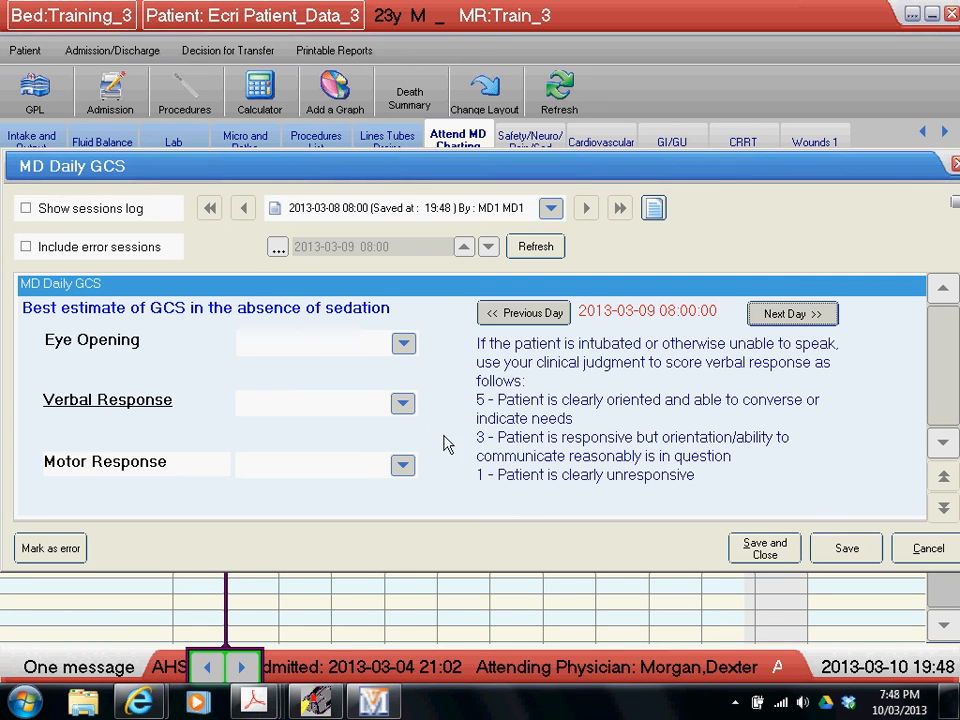
{"action": "left_click", "coordinate": [404, 346]}
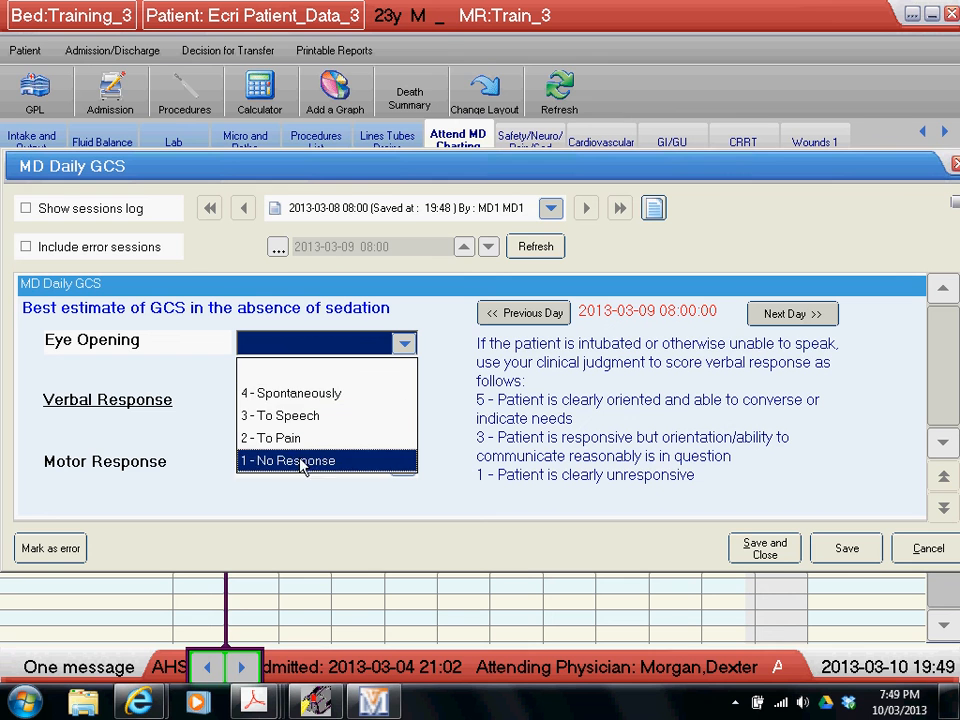
{"action": "left_click", "coordinate": [333, 394]}
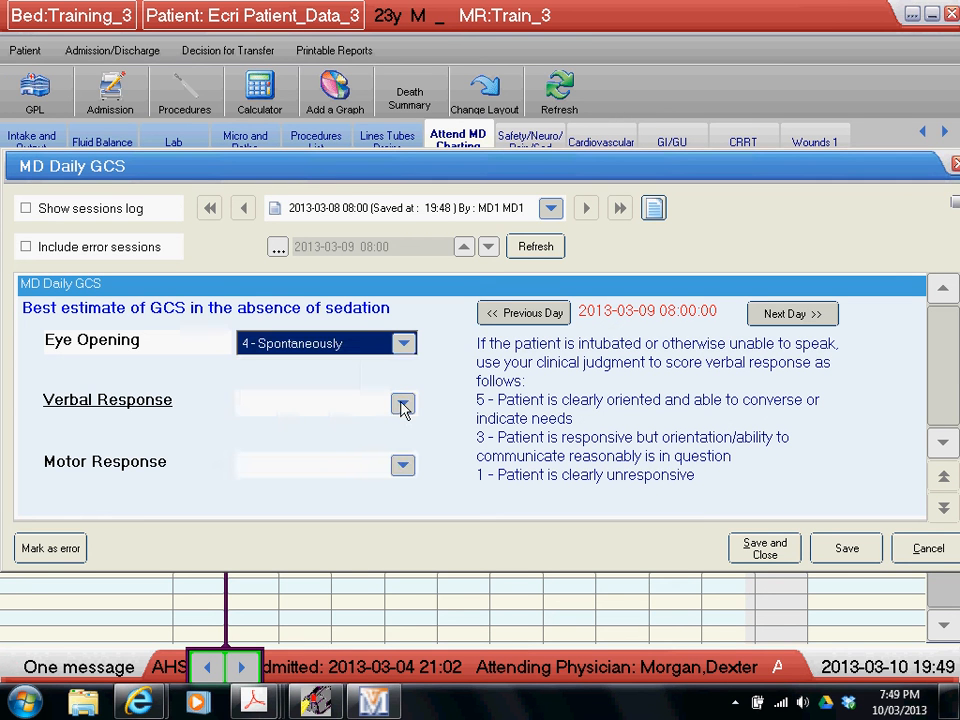
{"action": "left_click", "coordinate": [403, 405]}
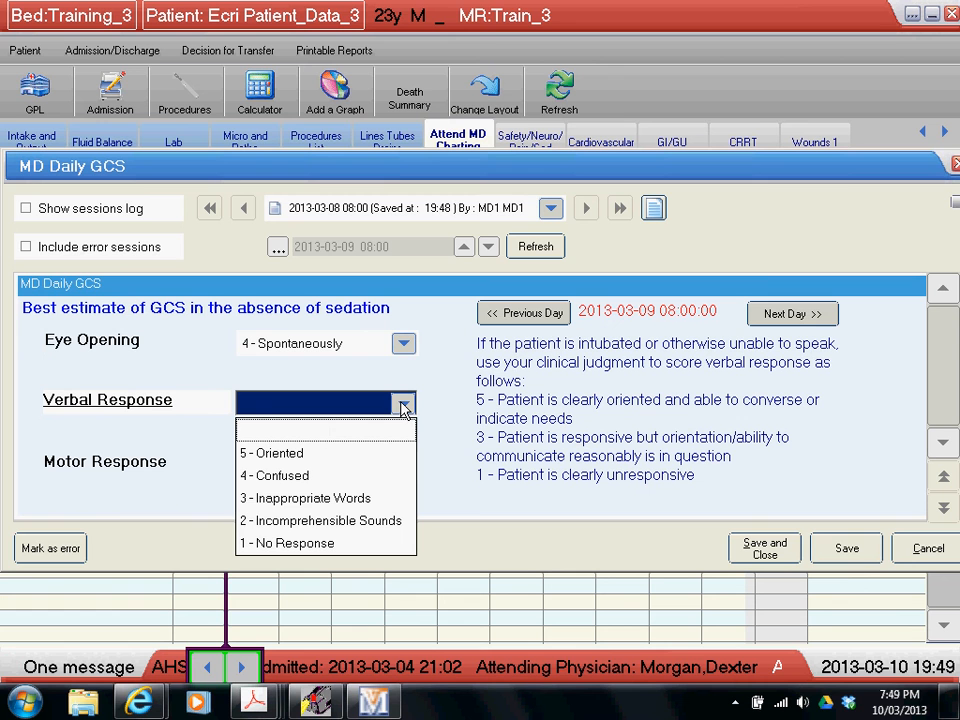
{"action": "left_click", "coordinate": [270, 455]}
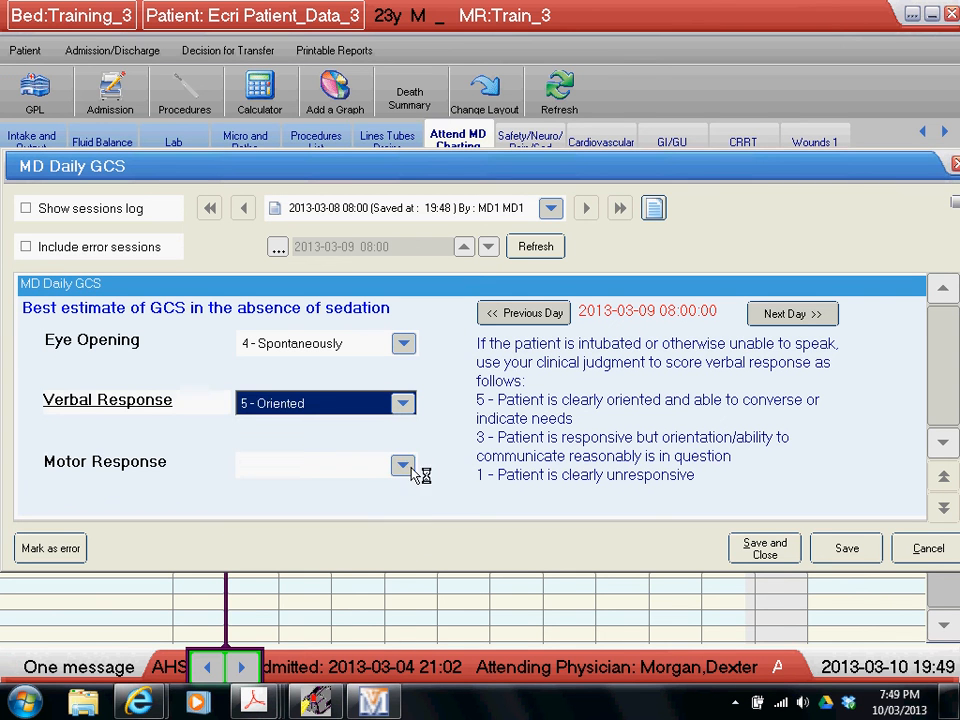
{"action": "left_click", "coordinate": [404, 466]}
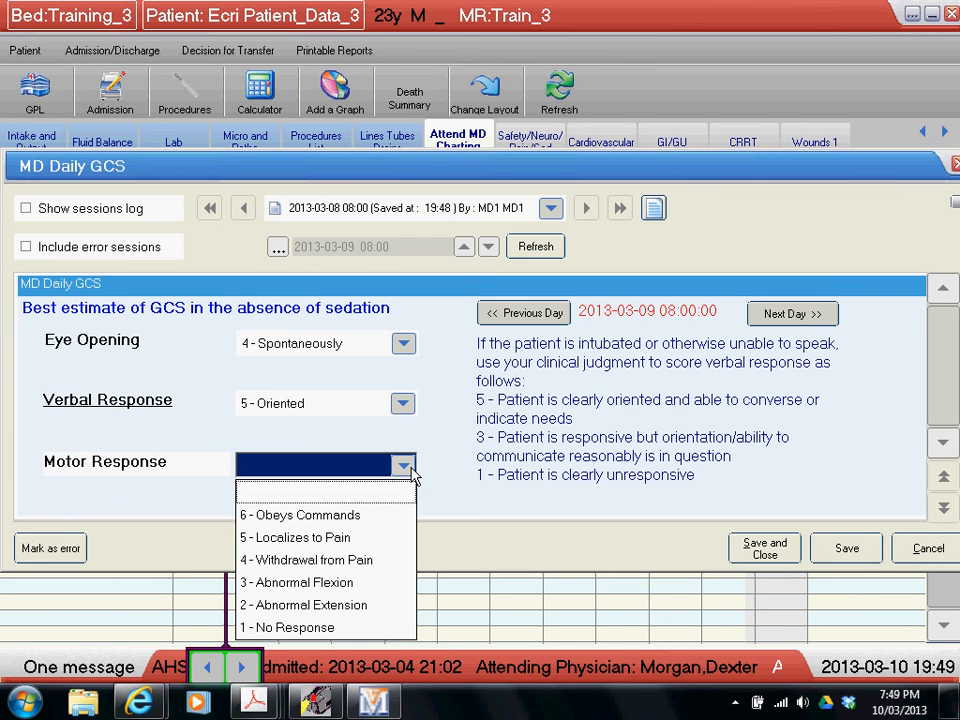
{"action": "left_click", "coordinate": [371, 514]}
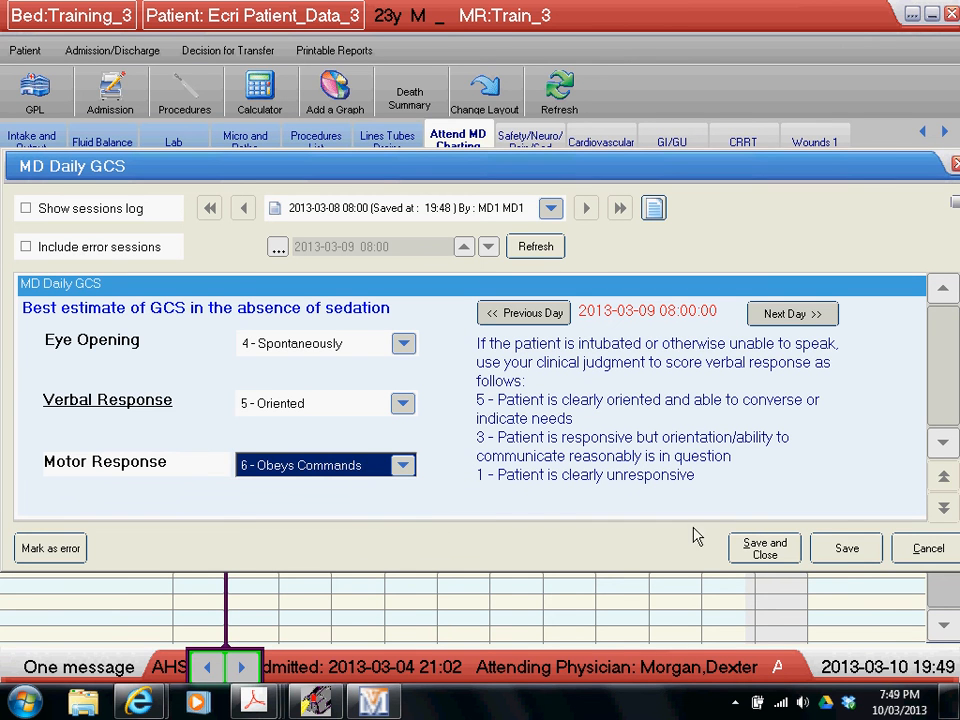
{"action": "left_click", "coordinate": [840, 550]}
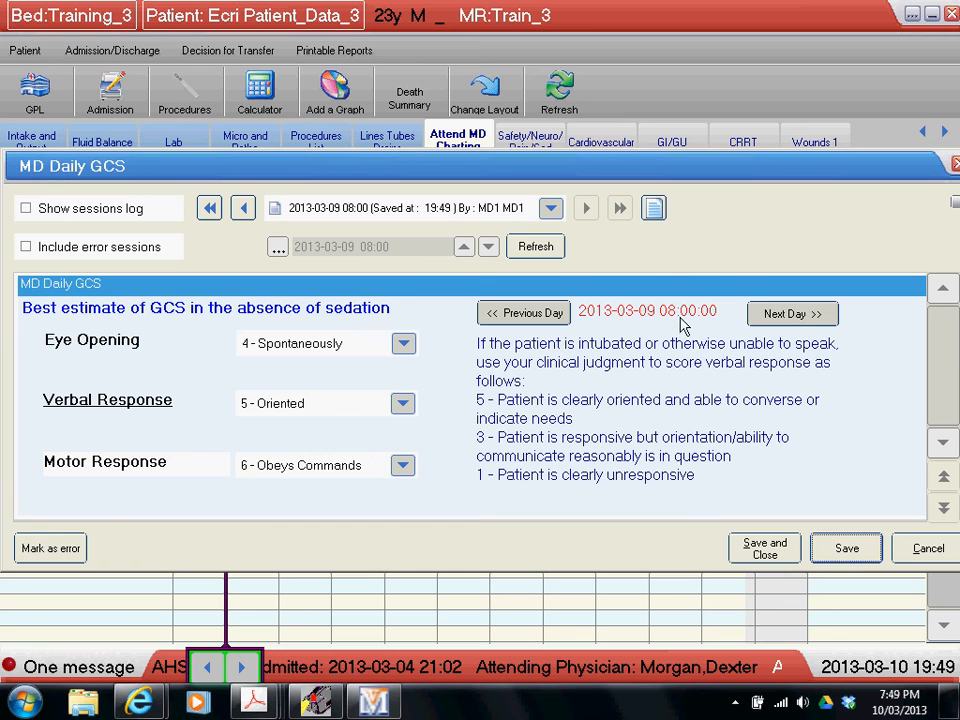
For 2013-03-10, set eye opening, verbal and motor responses to 1 - No Response, then save and close the daily GCS form.
{"action": "left_click", "coordinate": [778, 316]}
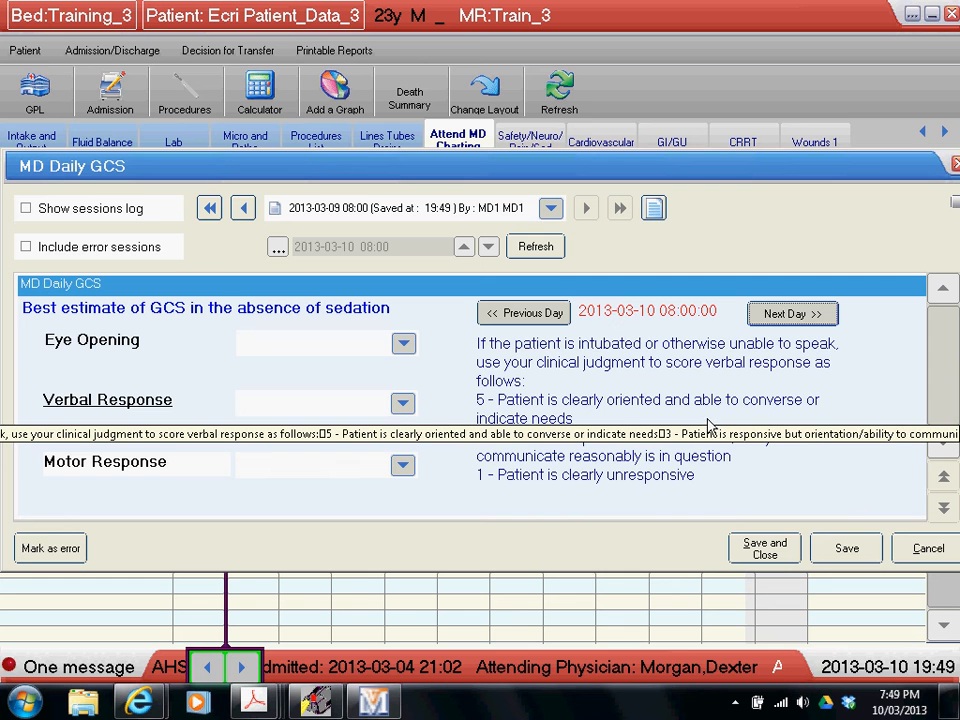
{"action": "left_click", "coordinate": [400, 345]}
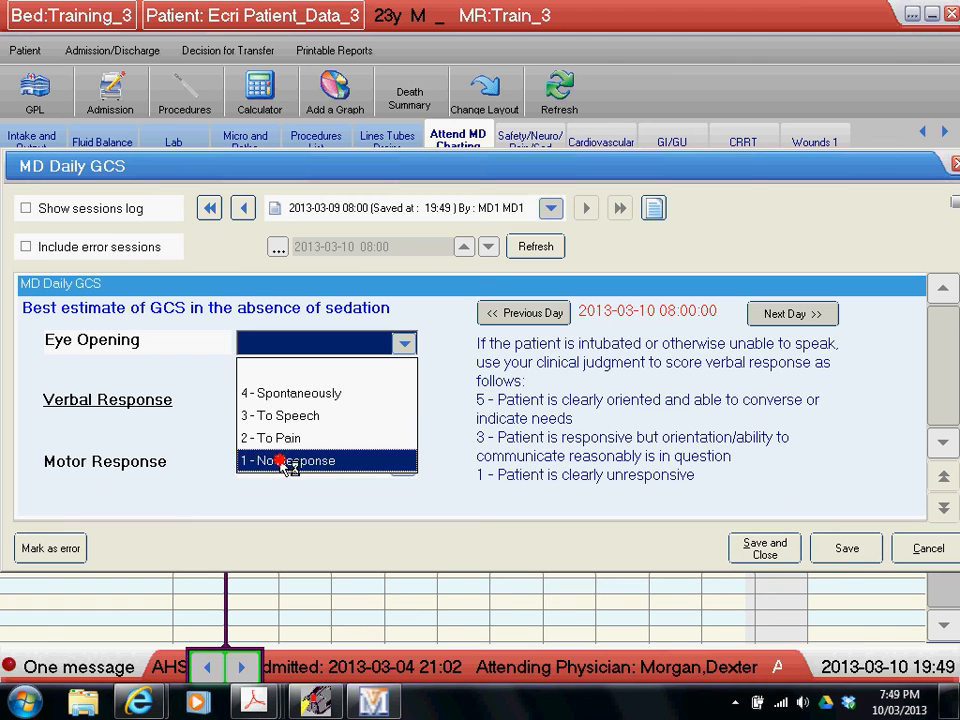
{"action": "left_click", "coordinate": [286, 461]}
{"action": "left_click", "coordinate": [402, 403]}
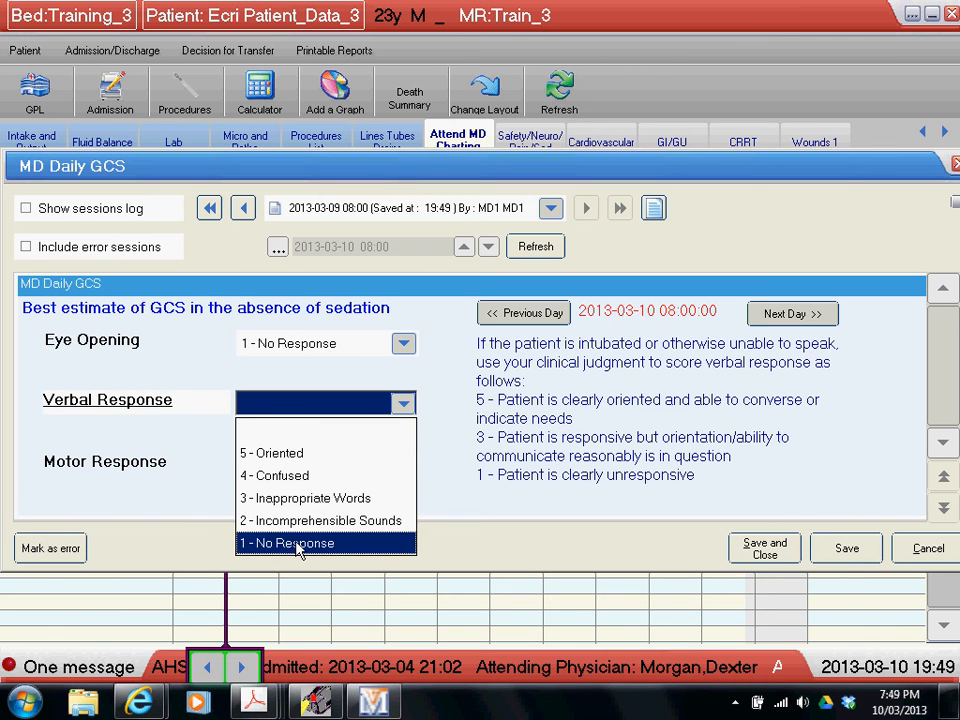
{"action": "left_click", "coordinate": [339, 545]}
{"action": "left_click", "coordinate": [400, 476]}
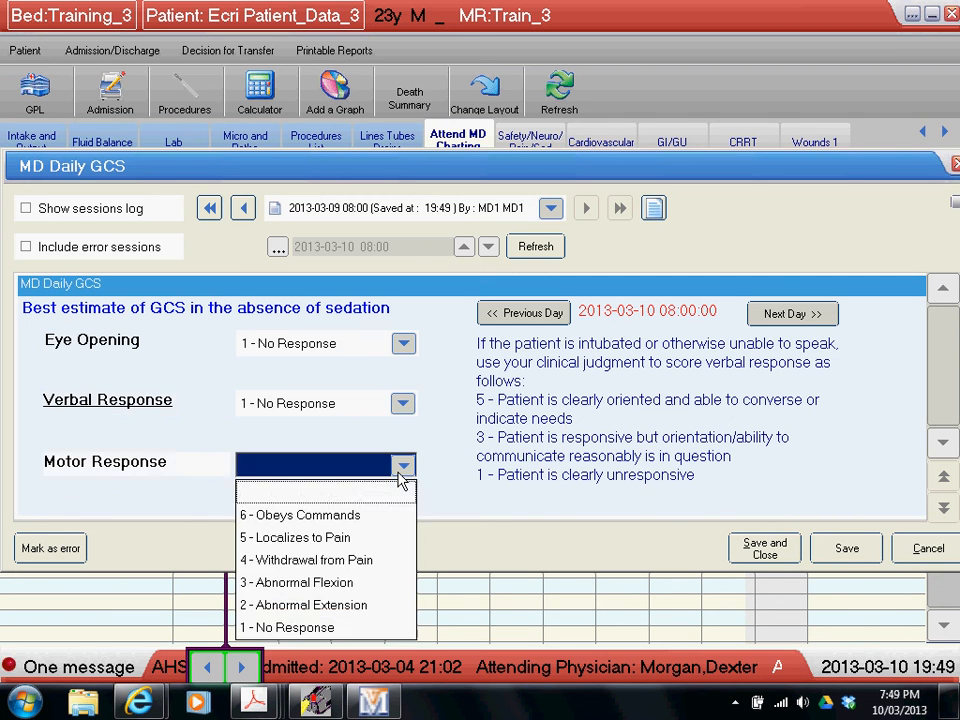
{"action": "left_click", "coordinate": [287, 627]}
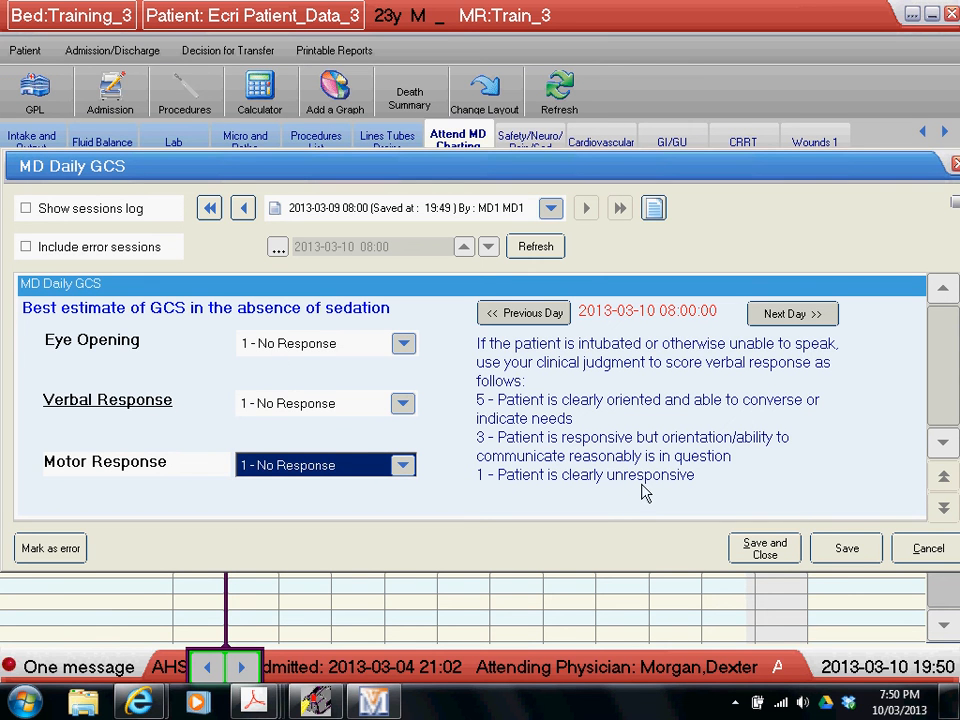
{"action": "left_click", "coordinate": [848, 549]}
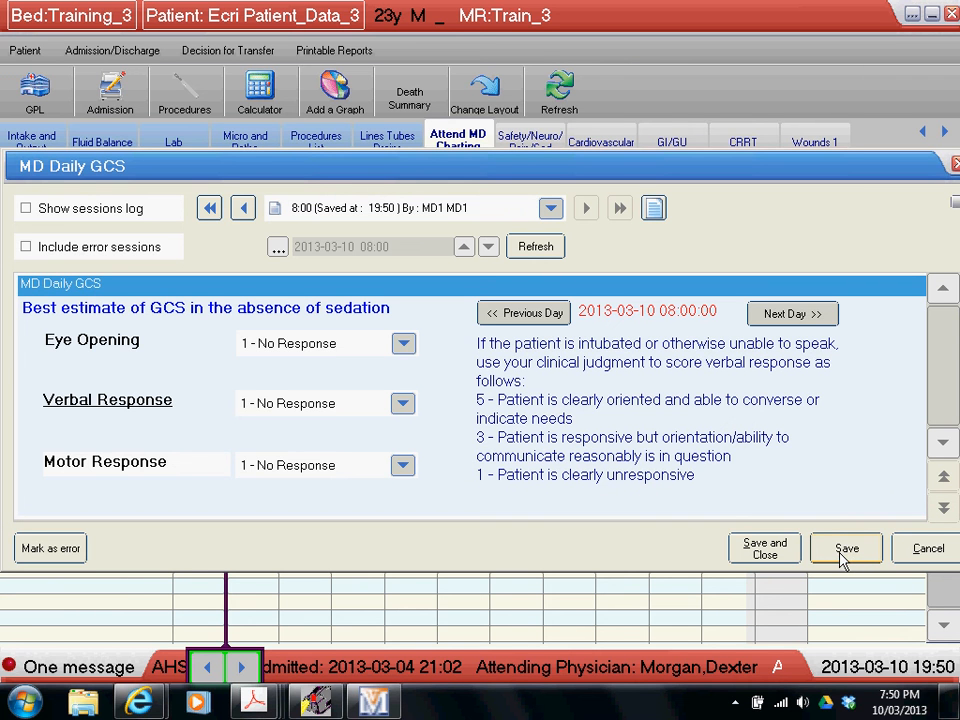
{"action": "left_click", "coordinate": [760, 551]}
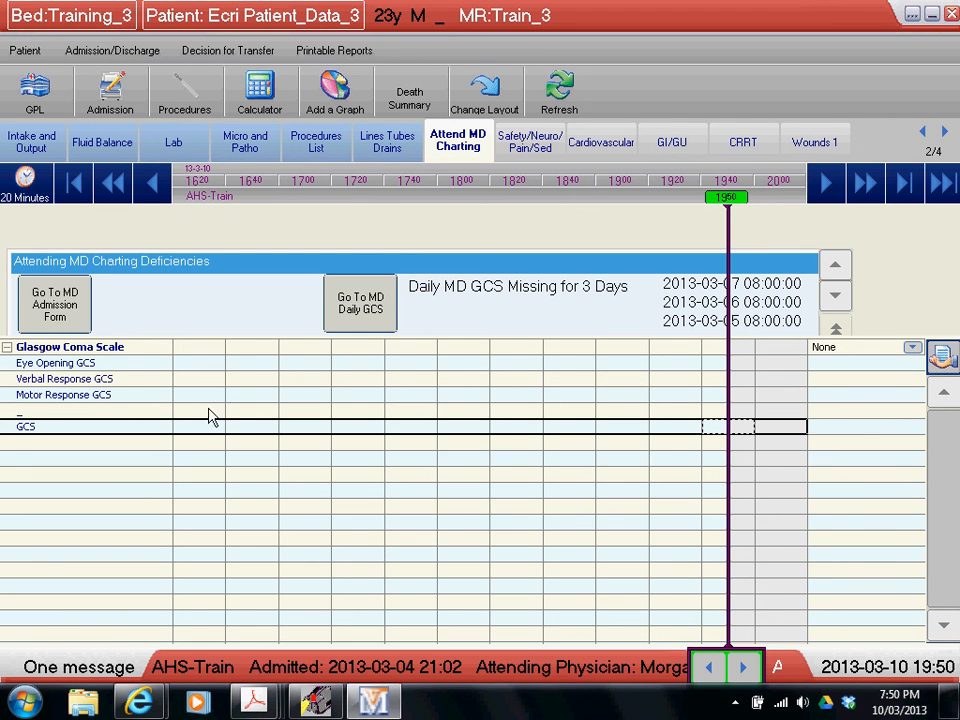
Change the charting timeline interval to 24 Hours to show the daily Glasgow Coma Scale entries.
{"action": "left_click", "coordinate": [18, 190]}
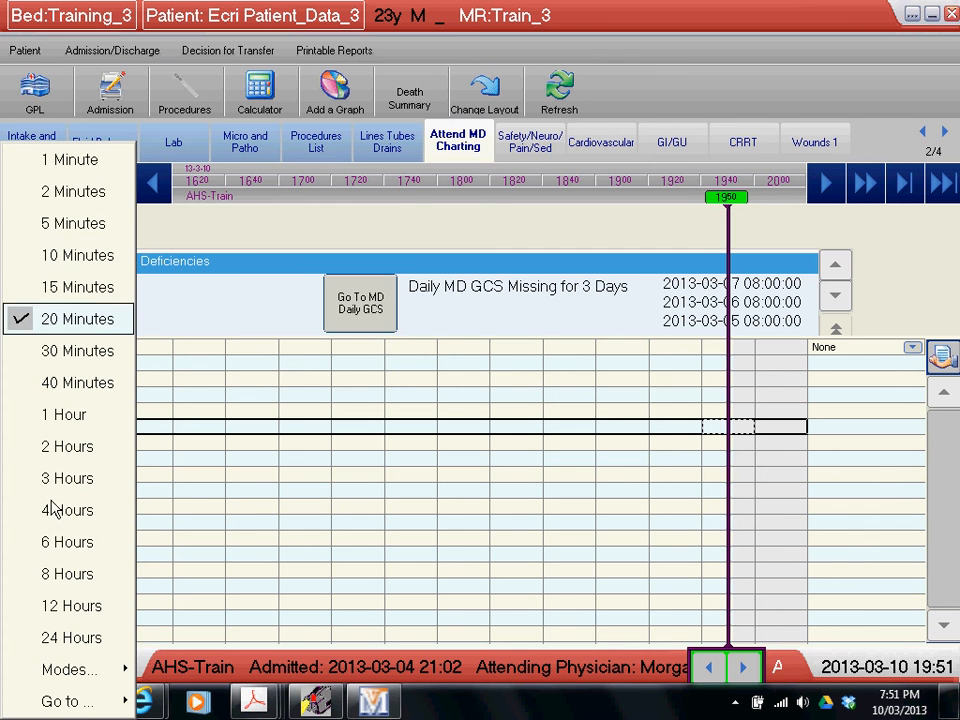
{"action": "left_click", "coordinate": [62, 640]}
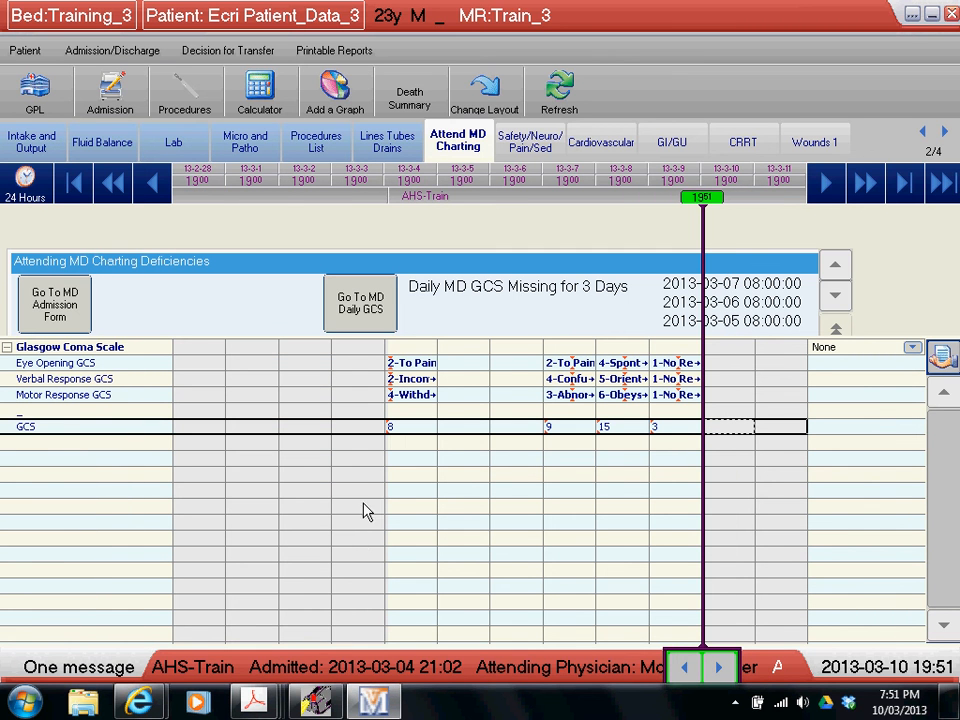